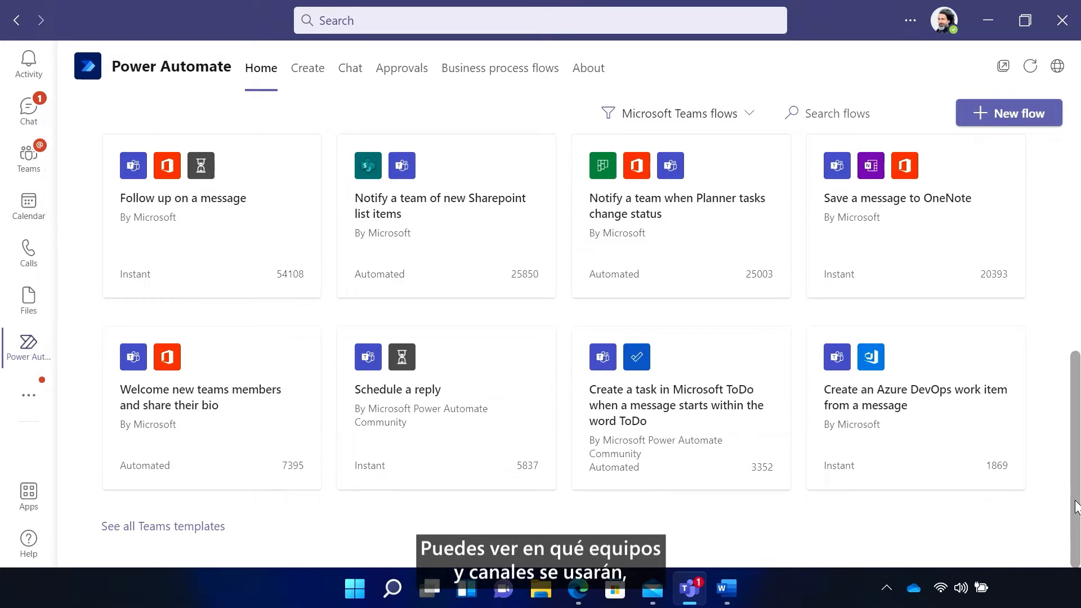
Look through the flow list, template gallery, bot chat, approvals and business process flows pages of Power Automate
{"action": "left_click_drag", "start_coordinate": [1075, 506], "coordinate": [1049, 250]}
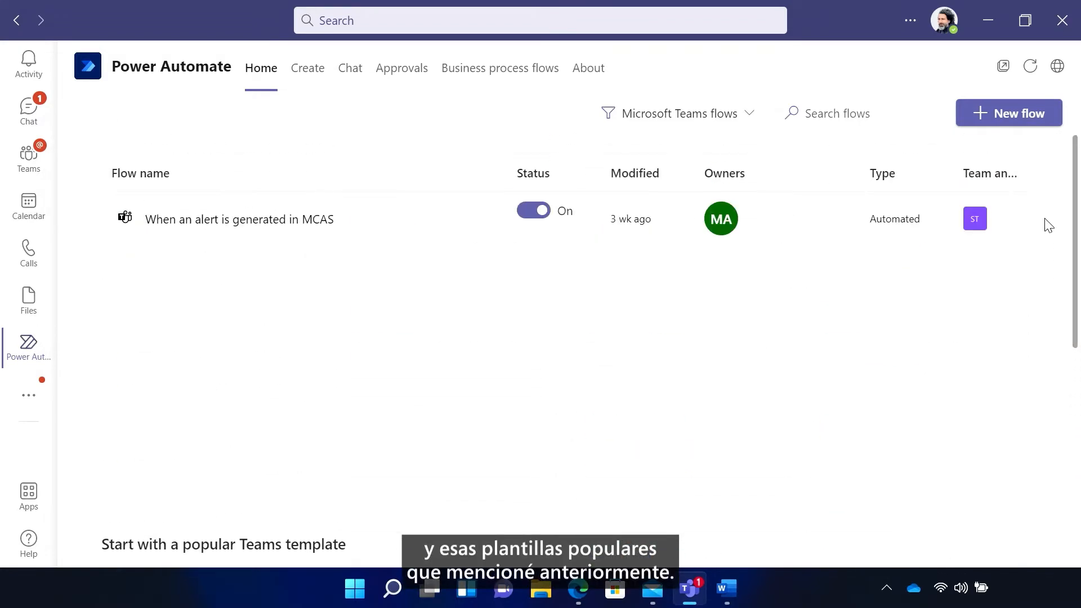
{"action": "left_click", "coordinate": [304, 80]}
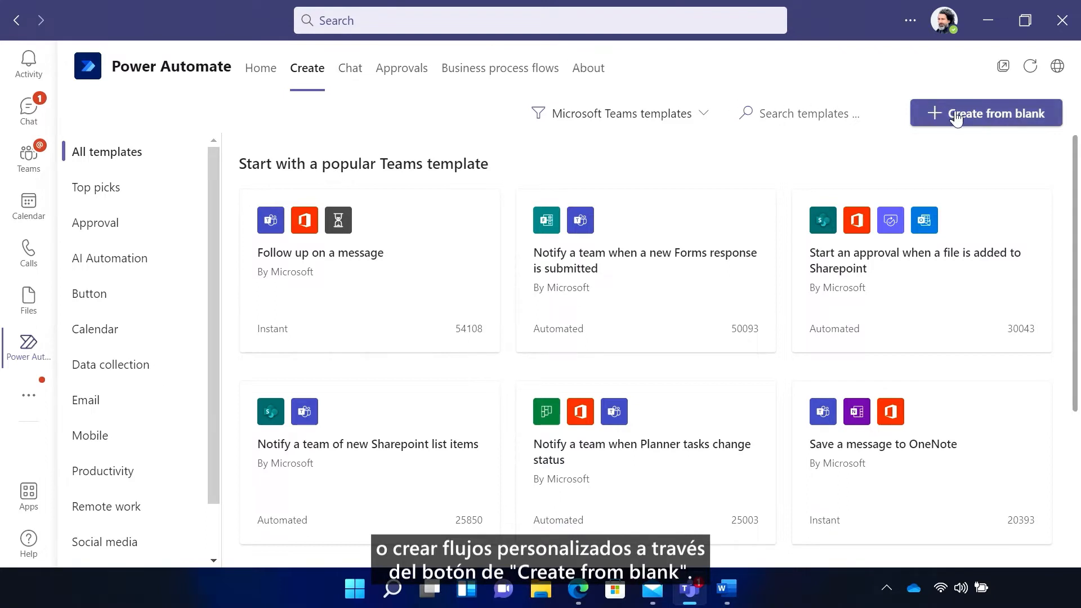
{"action": "left_click", "coordinate": [354, 76]}
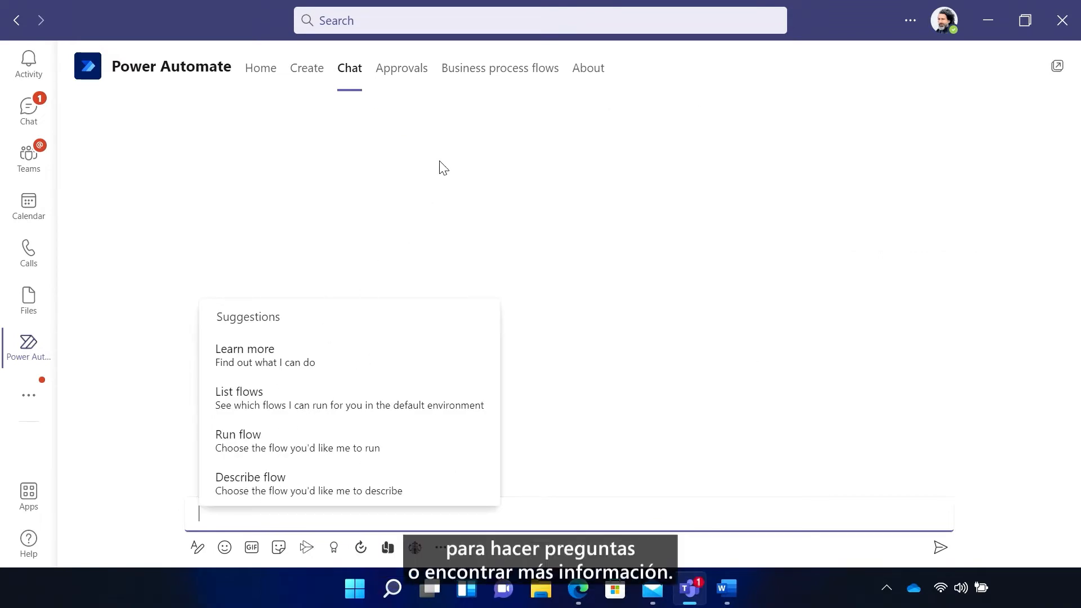
{"action": "left_click", "coordinate": [404, 70]}
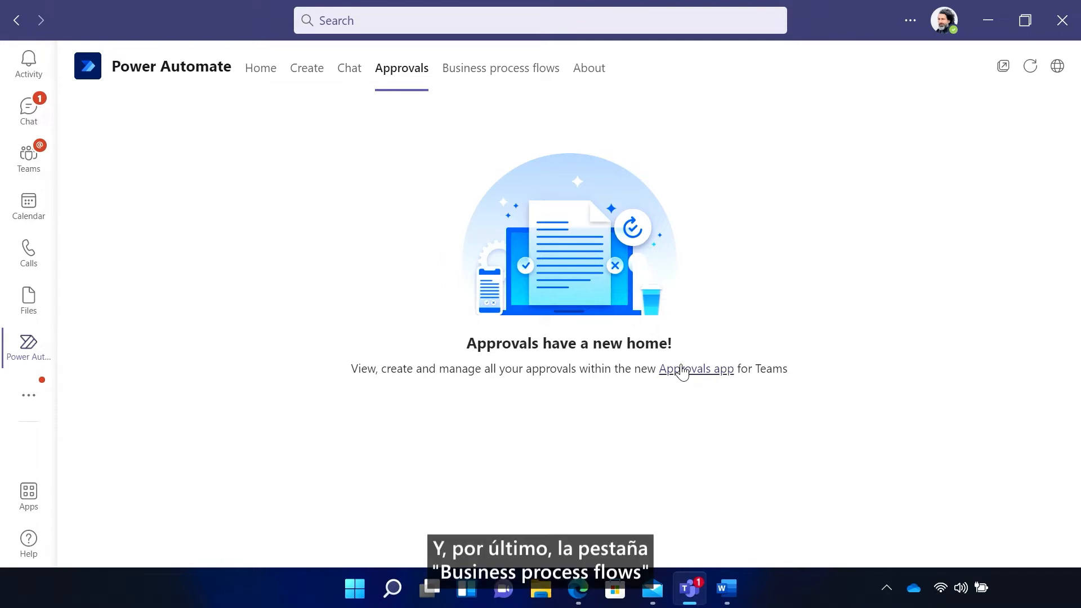
{"action": "left_click", "coordinate": [507, 75]}
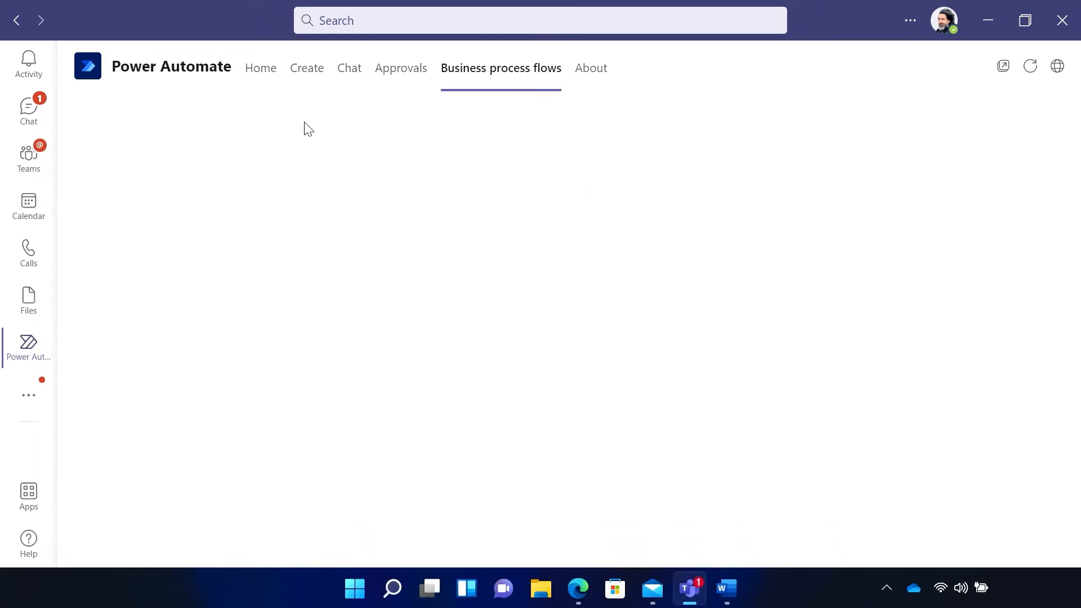
Start a flow from the "Welcome new teams members and share their bio" template, keeping its default name and app connections
{"action": "left_click", "coordinate": [308, 71]}
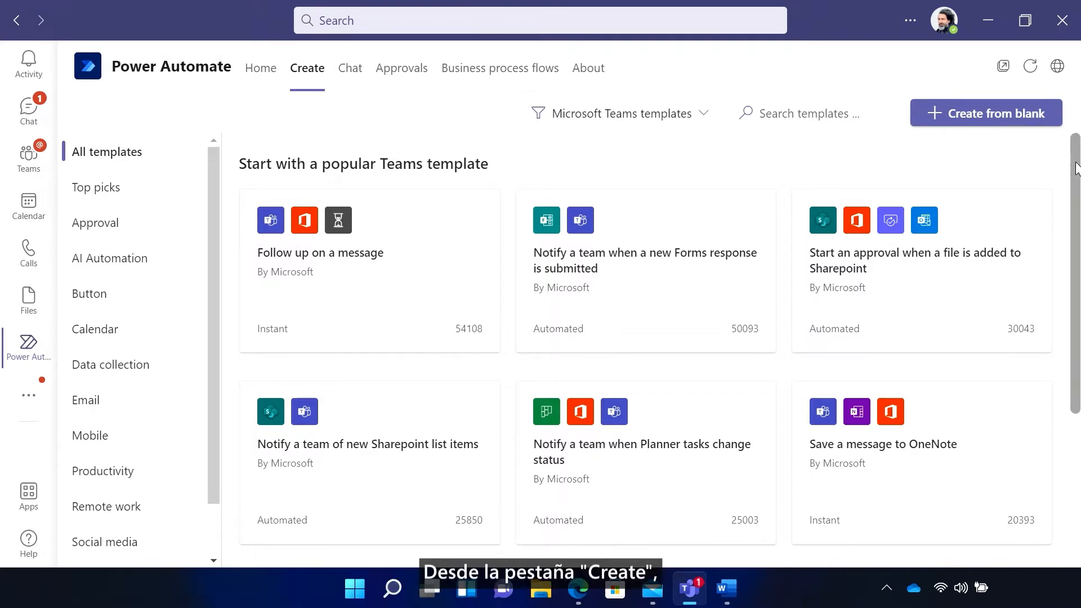
{"action": "left_click_drag", "start_coordinate": [1075, 169], "coordinate": [1068, 490]}
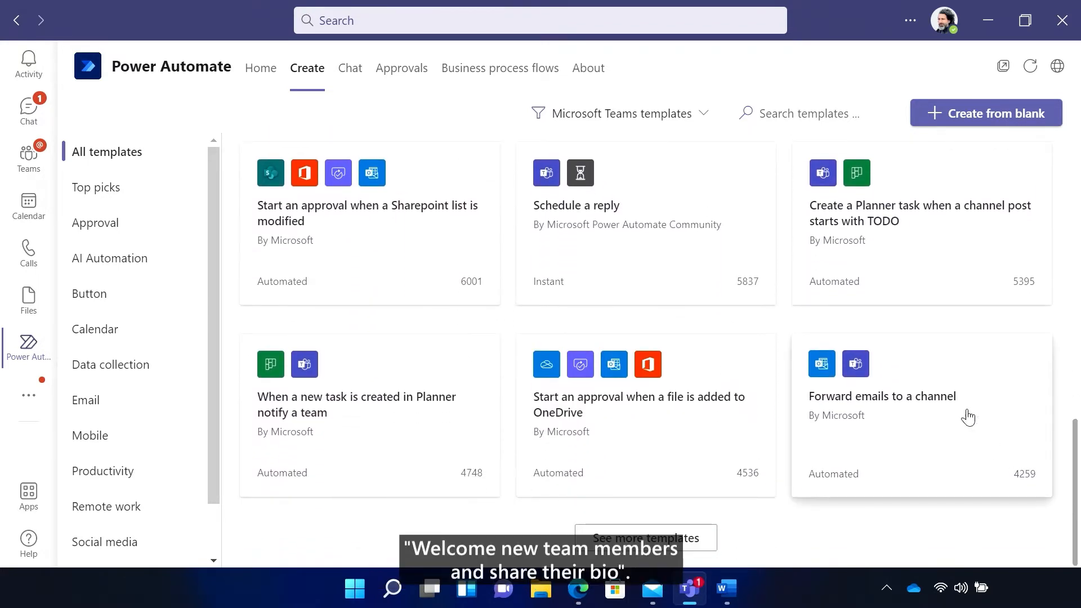
{"action": "scroll", "coordinate": [1013, 366], "scroll_direction": "up", "scroll_amount": 8}
{"action": "scroll", "coordinate": [1041, 303], "scroll_direction": "down", "scroll_amount": 3}
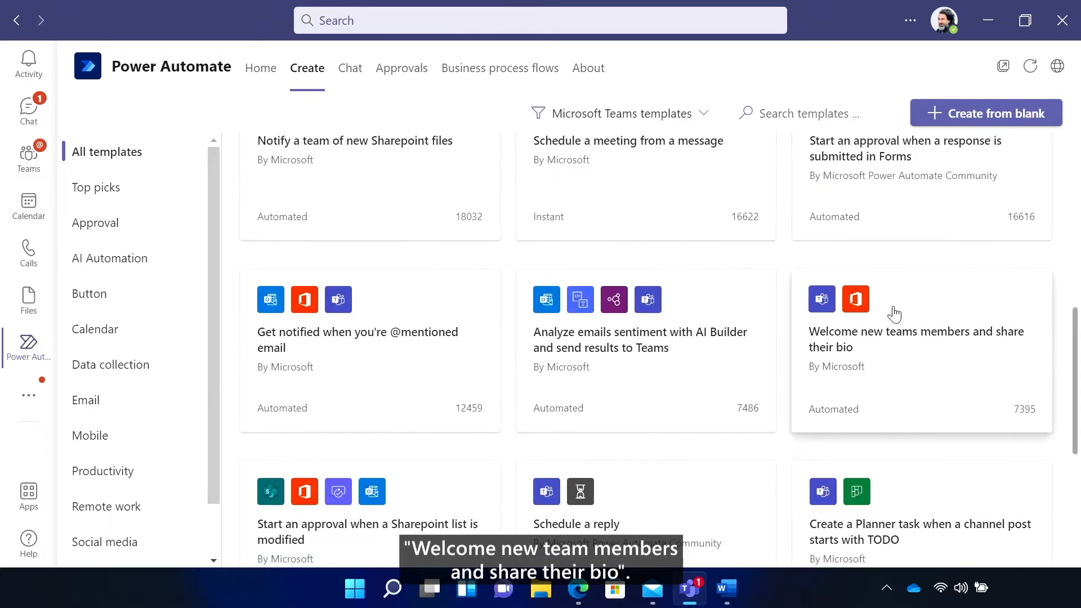
{"action": "left_click", "coordinate": [908, 365]}
{"action": "left_click", "coordinate": [864, 160]}
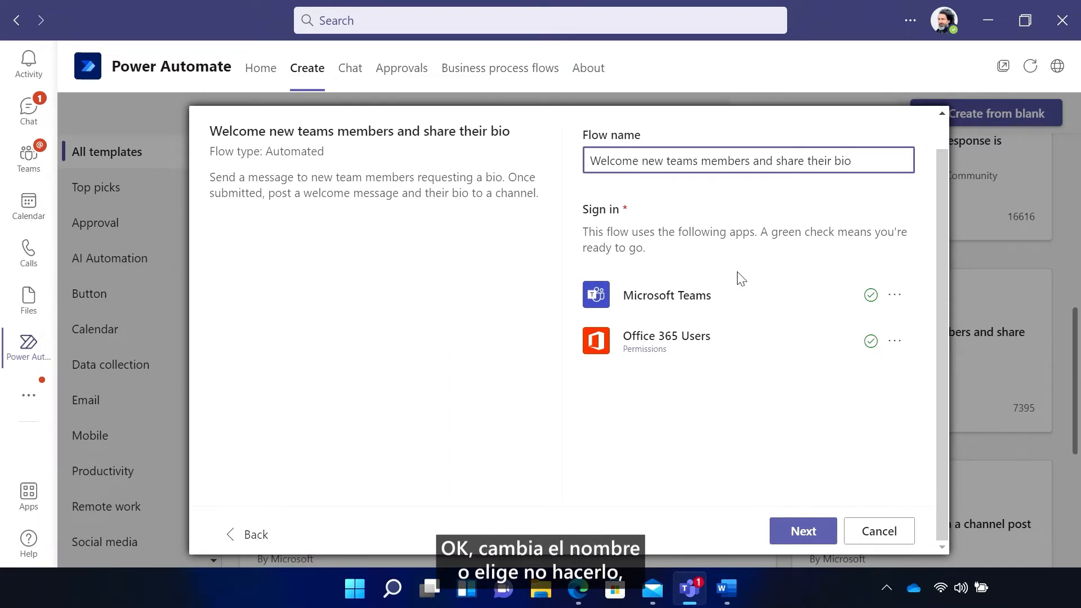
{"action": "mouse_move", "coordinate": [870, 346]}
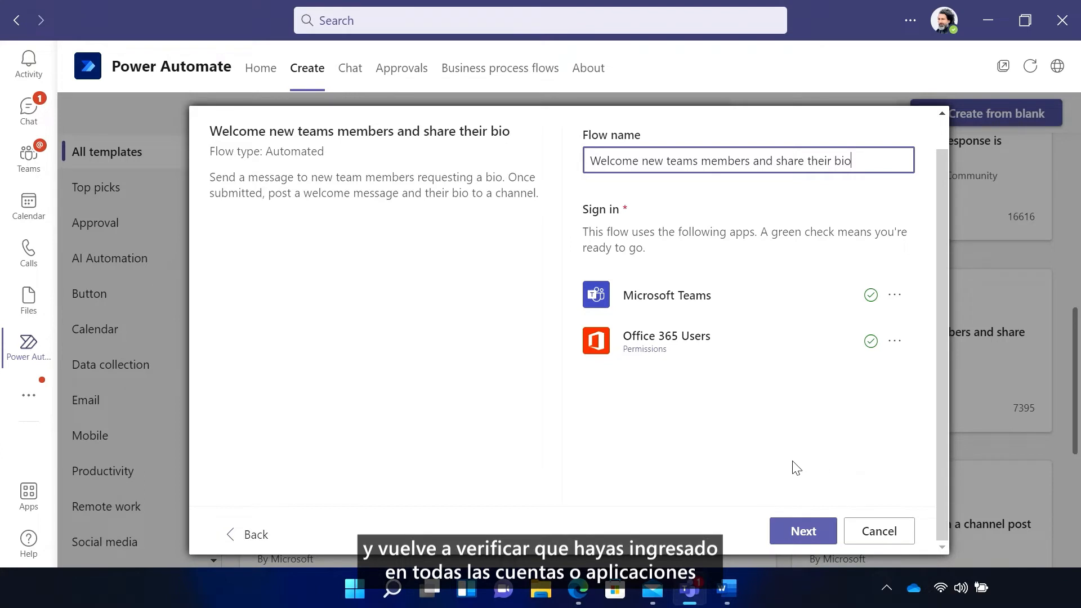
{"action": "left_click", "coordinate": [805, 536]}
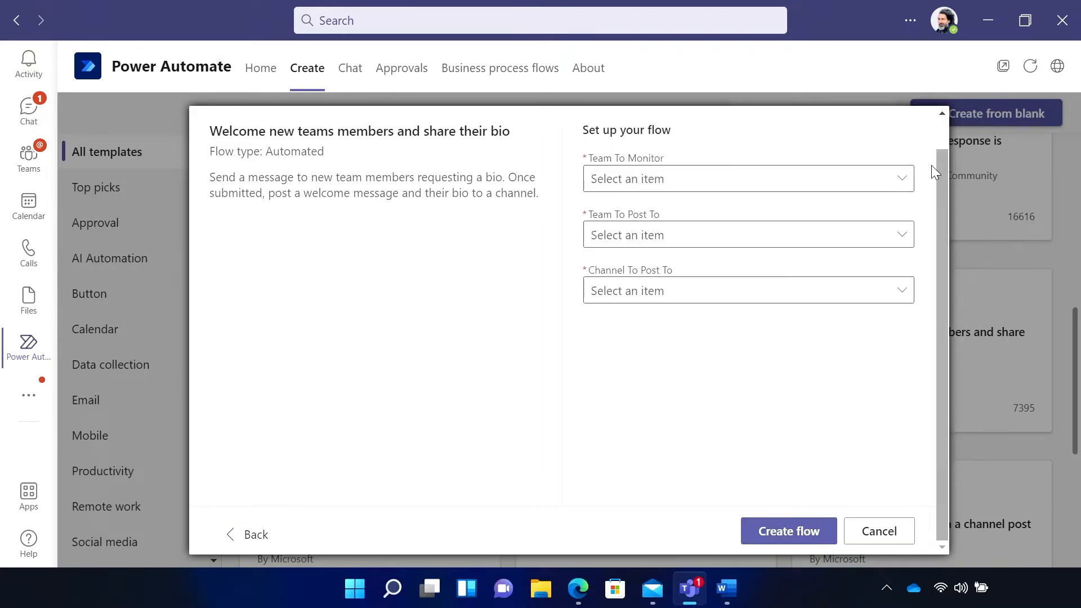
Set the team to monitor and the team to post to as Design, choose the General channel, and create the flow
{"action": "left_click", "coordinate": [895, 182]}
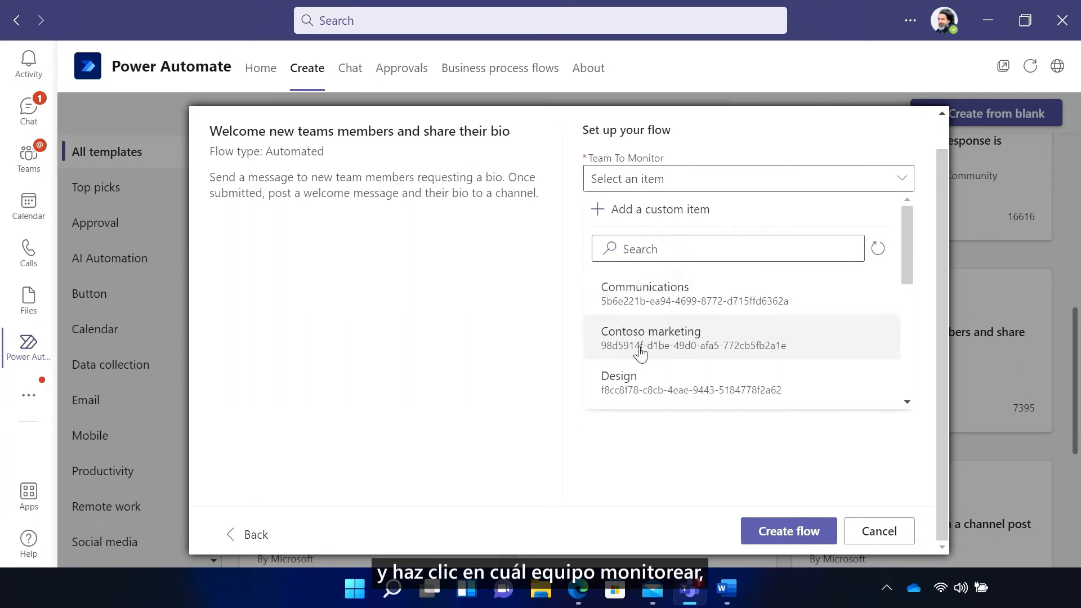
{"action": "left_click", "coordinate": [628, 383]}
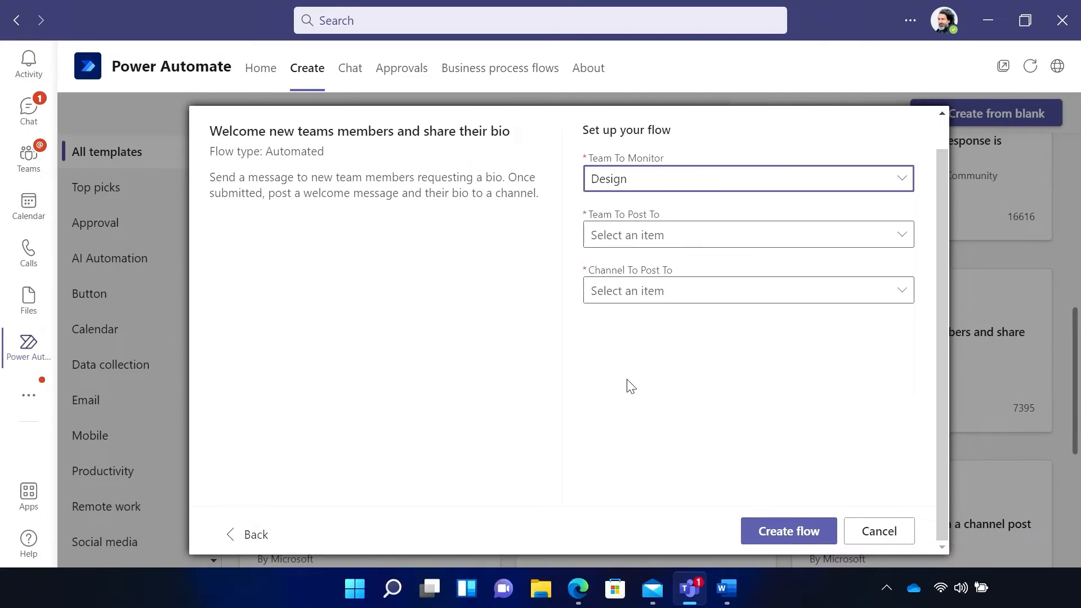
{"action": "left_click", "coordinate": [897, 240]}
{"action": "left_click", "coordinate": [622, 443]}
{"action": "left_click", "coordinate": [908, 291]}
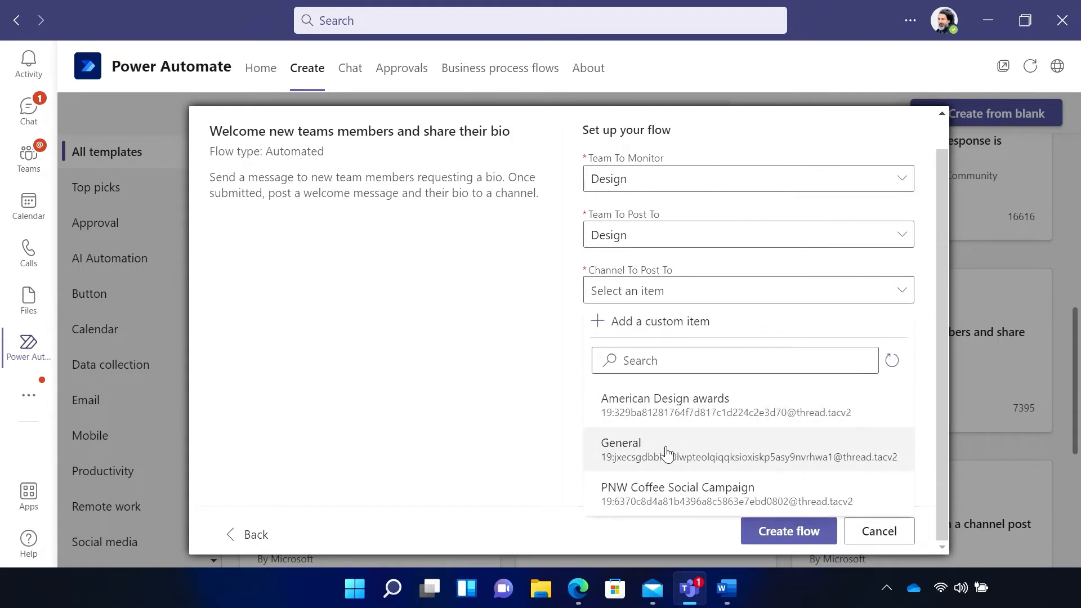
{"action": "left_click", "coordinate": [666, 454]}
{"action": "left_click", "coordinate": [797, 531]}
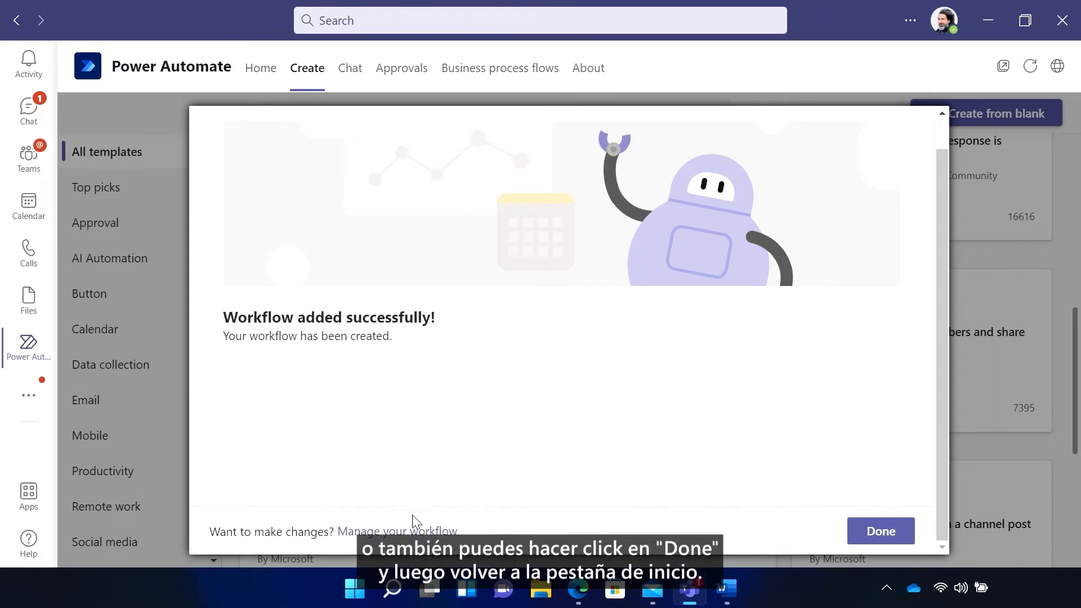
Go to the new workflow's management page, review its details, and open the flow for editing
{"action": "left_click", "coordinate": [407, 532]}
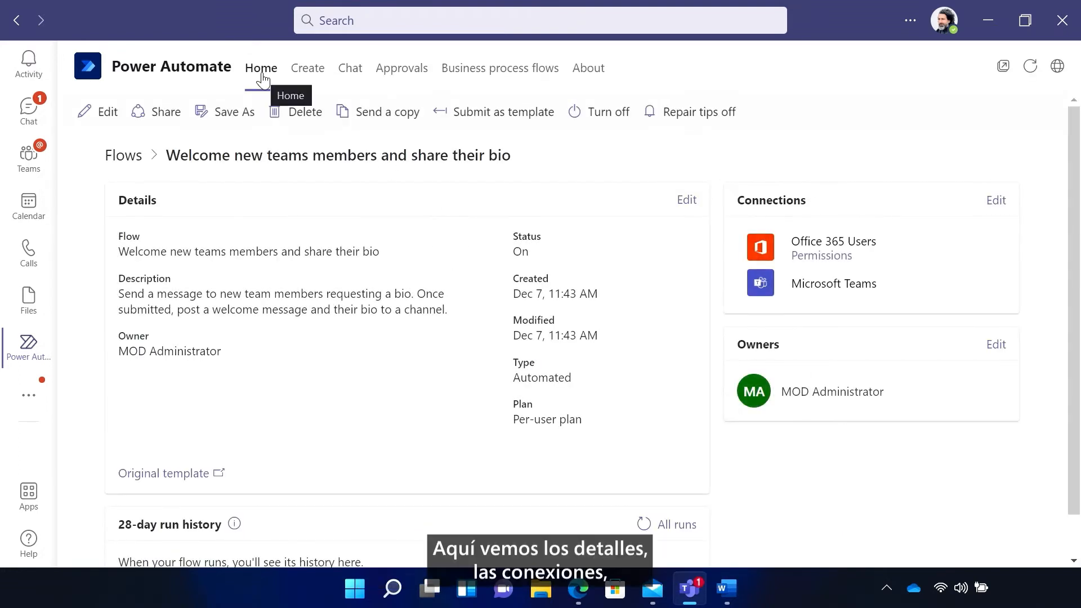
{"action": "left_click_drag", "start_coordinate": [1076, 158], "coordinate": [1074, 198]}
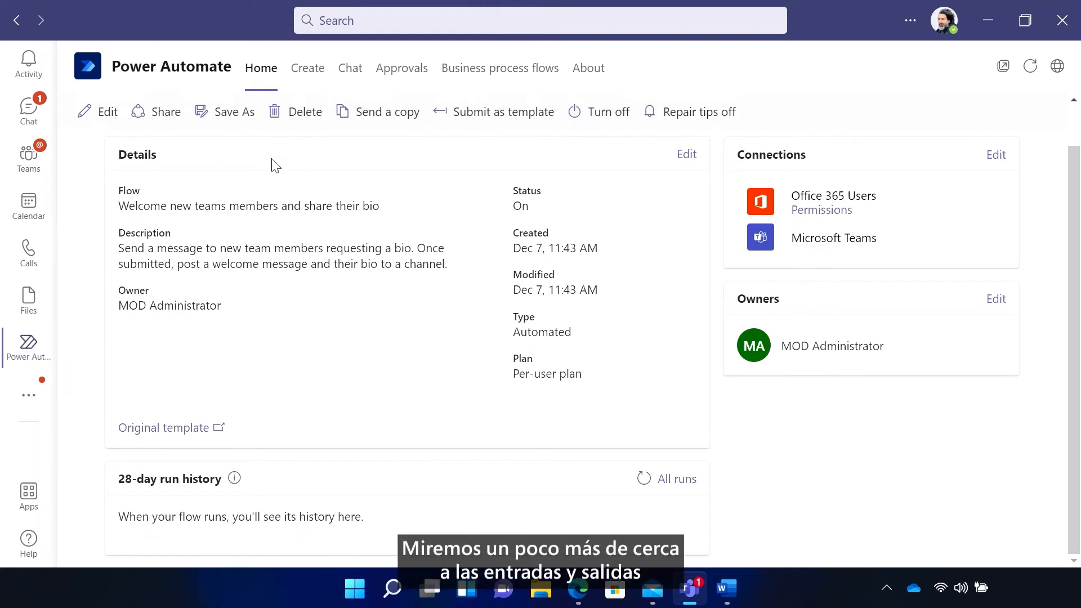
{"action": "left_click", "coordinate": [107, 124]}
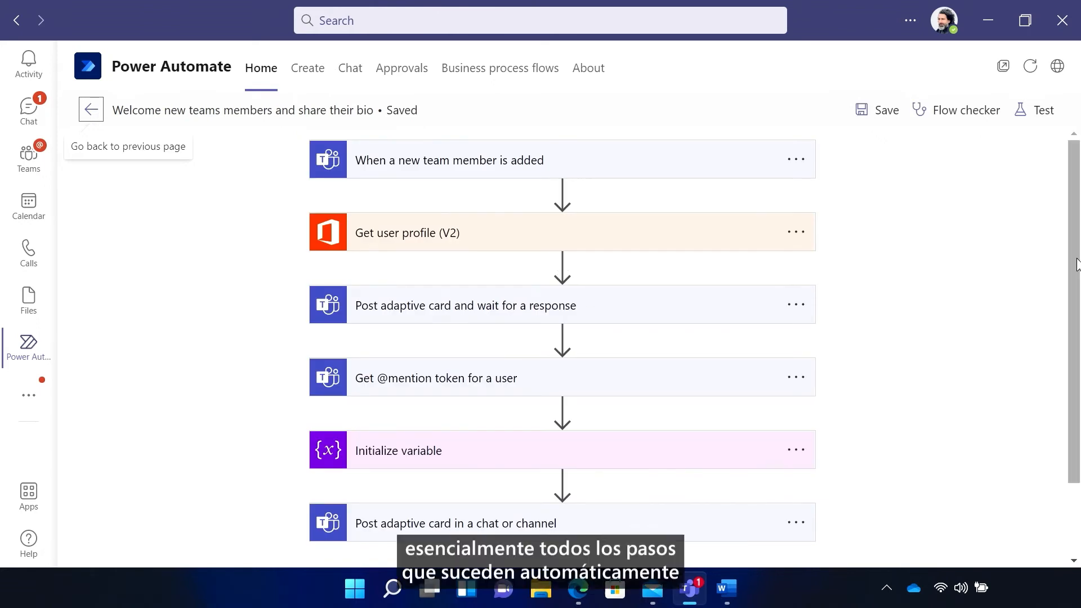
Expand the new team member trigger, the user profile action and the adaptive card response action to examine their inputs
{"action": "mouse_move", "coordinate": [1076, 225]}
{"action": "left_mouse_down"}
{"action": "mouse_move", "coordinate": [1076, 321]}
{"action": "mouse_move", "coordinate": [1070, 214]}
{"action": "left_mouse_up"}
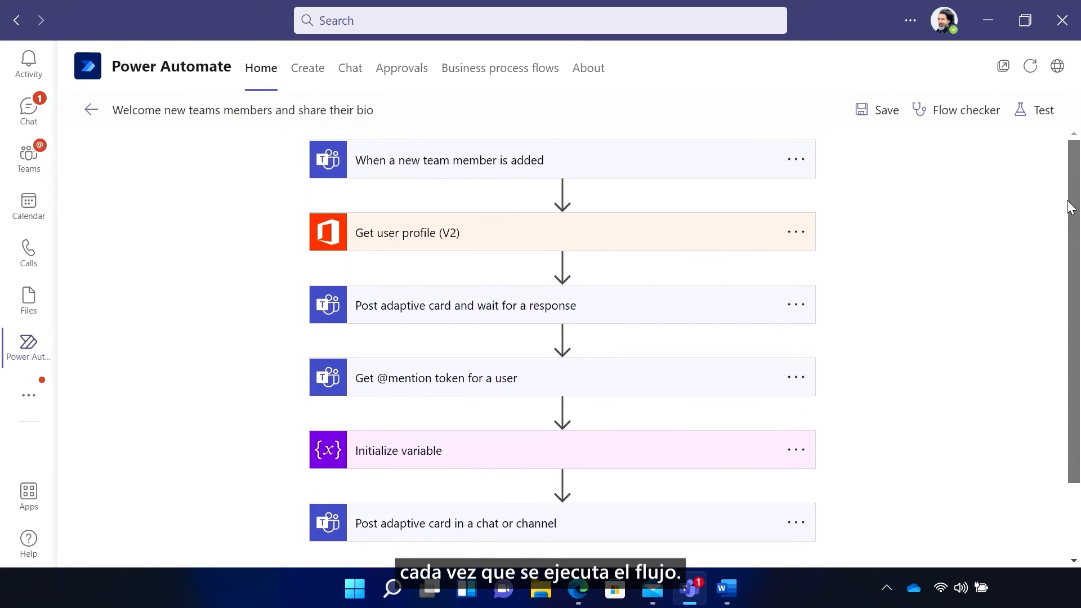
{"action": "left_click", "coordinate": [514, 164]}
{"action": "left_click", "coordinate": [483, 288]}
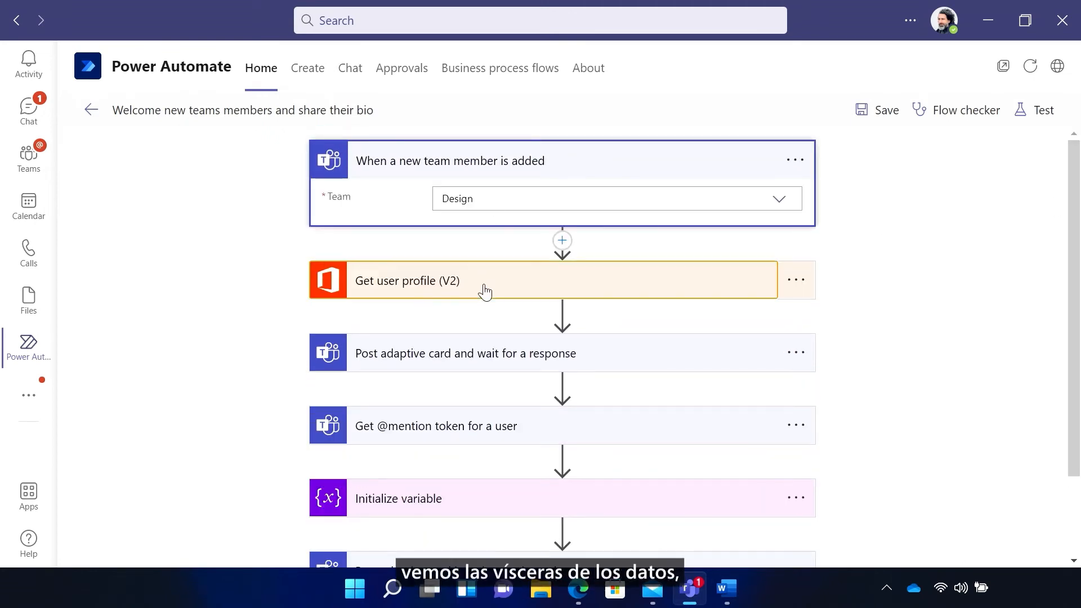
{"action": "left_click", "coordinate": [451, 444]}
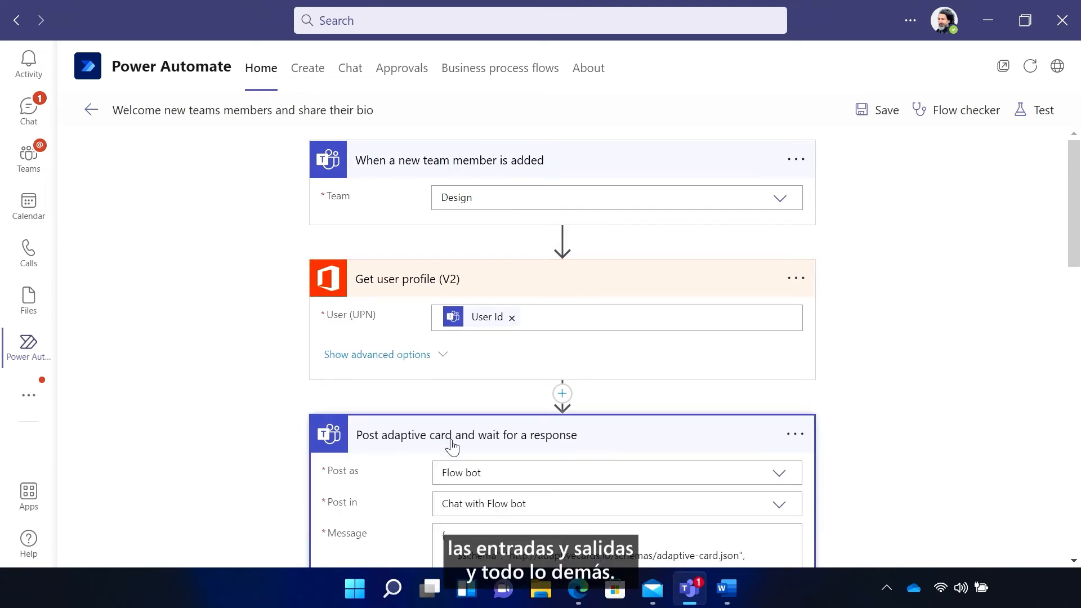
Replace the adaptive card's welcome text with "We're so excited to have you on the team. Tell us a little bit about yourself."
{"action": "left_click_drag", "start_coordinate": [1072, 236], "coordinate": [1013, 314]}
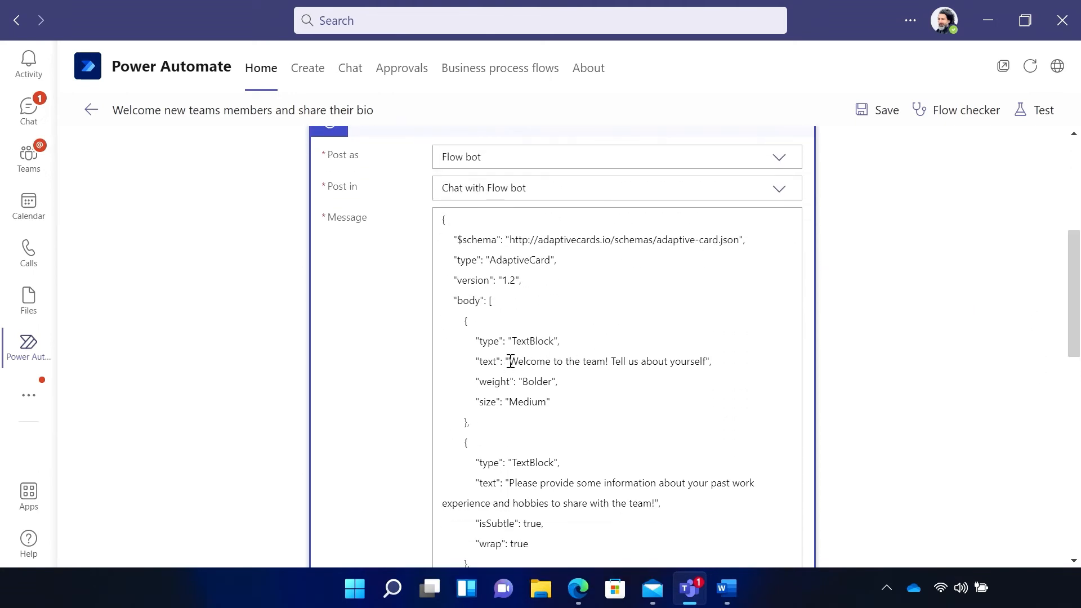
{"action": "left_click_drag", "start_coordinate": [509, 361], "coordinate": [703, 361]}
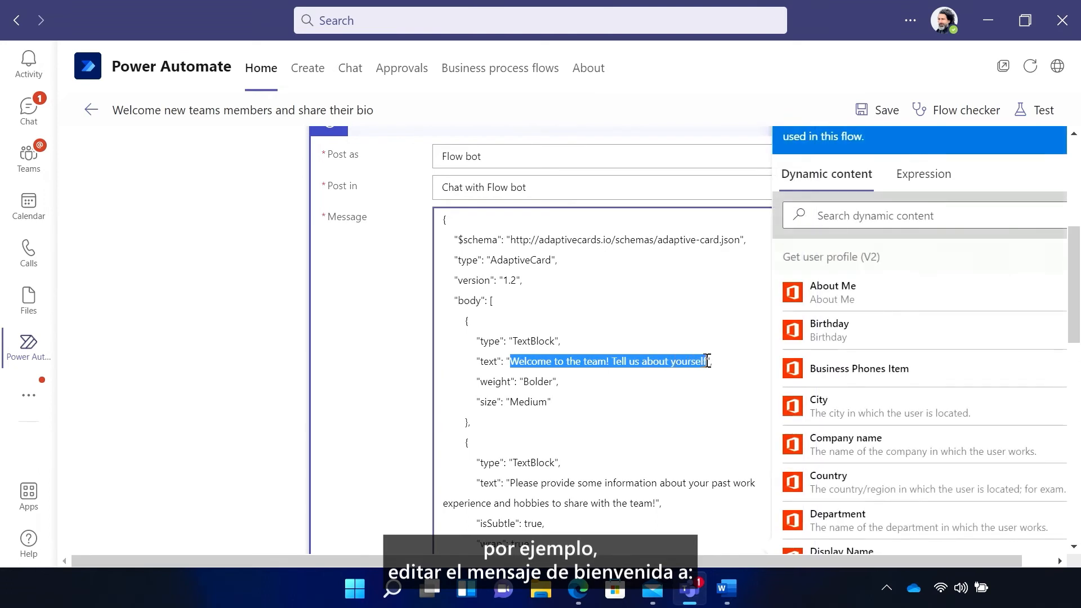
{"action": "type", "text": "We're "}
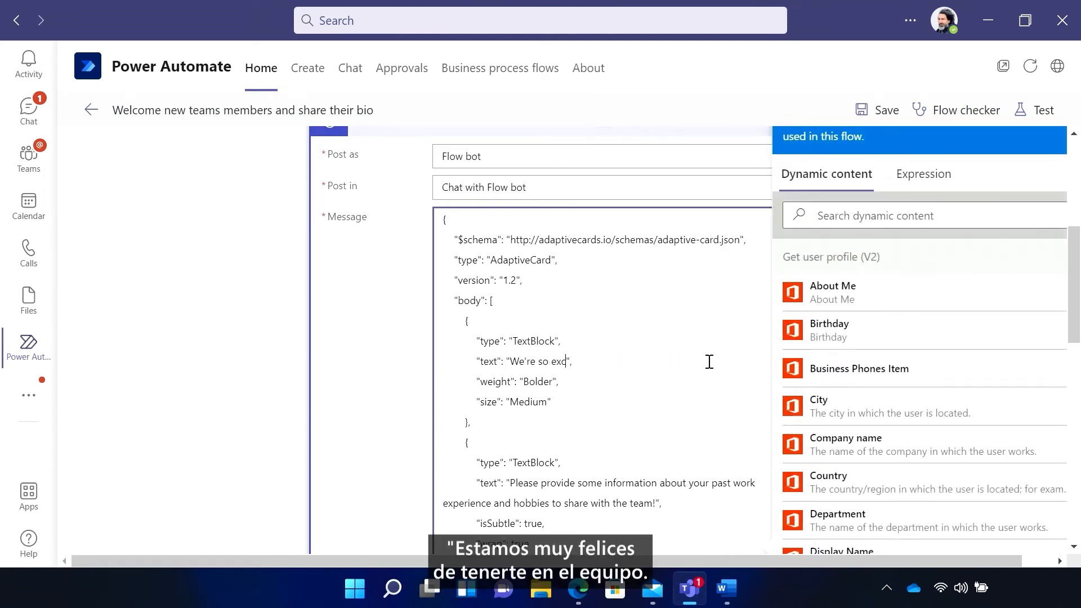
{"action": "type", "text": "so excited to have you on the team.  Tell us"}
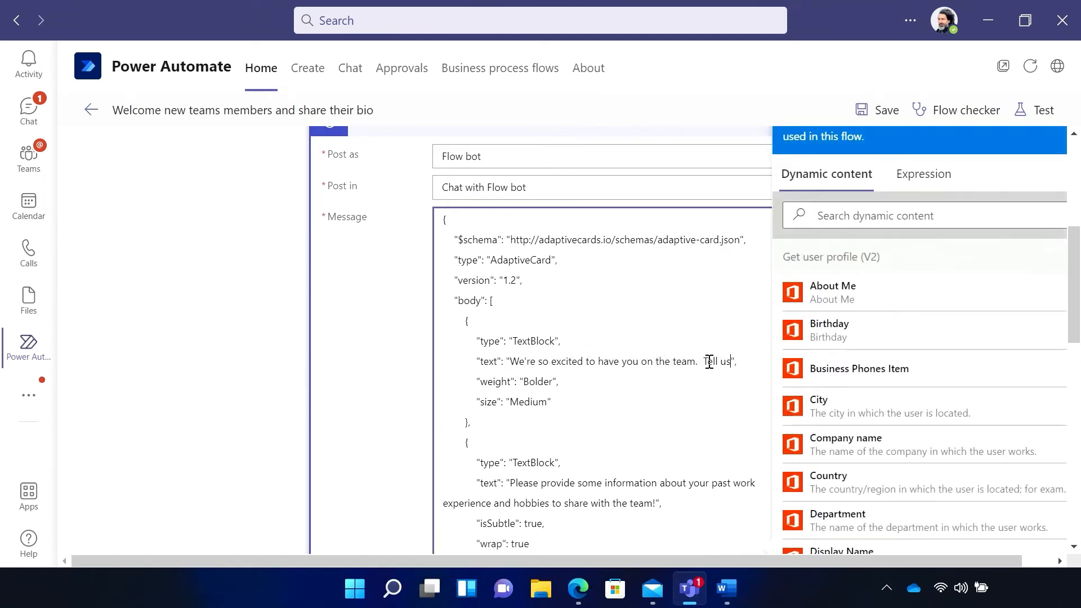
{"action": "type", "text": " a little bit about yourself."}
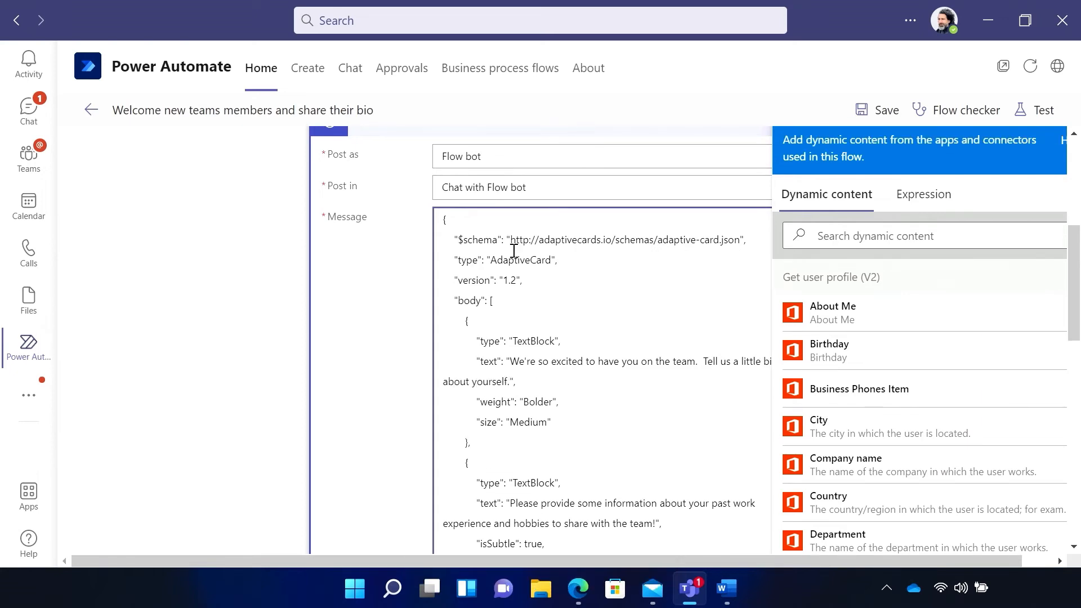
{"action": "left_click", "coordinate": [388, 310]}
Save the edited flow and return to its first step
{"action": "left_click_drag", "start_coordinate": [1073, 282], "coordinate": [1064, 495]}
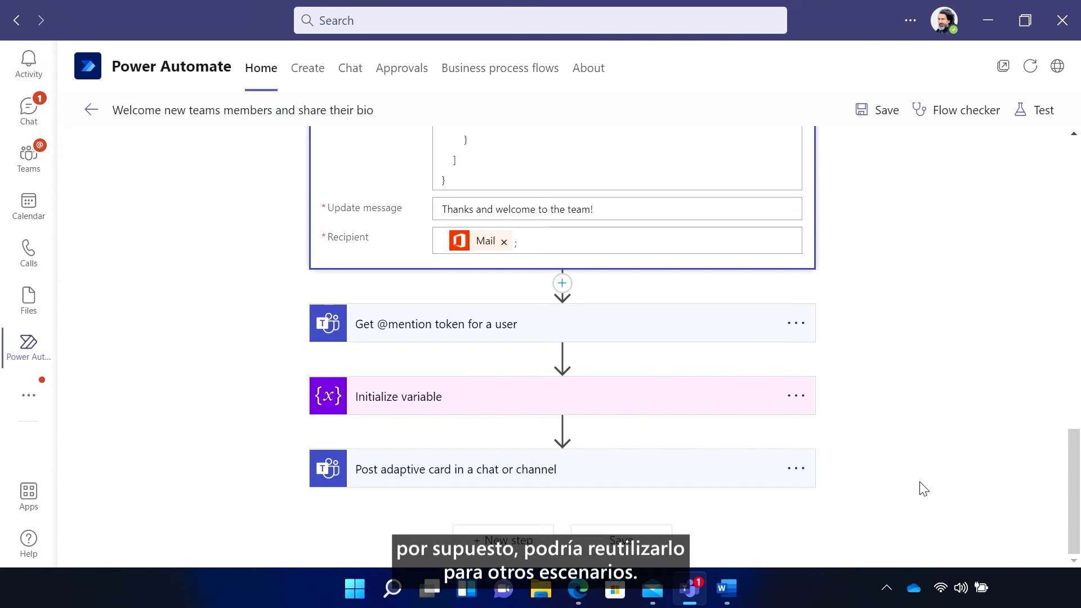
{"action": "left_click", "coordinate": [622, 540]}
{"action": "left_click_drag", "start_coordinate": [1074, 484], "coordinate": [1078, 198]}
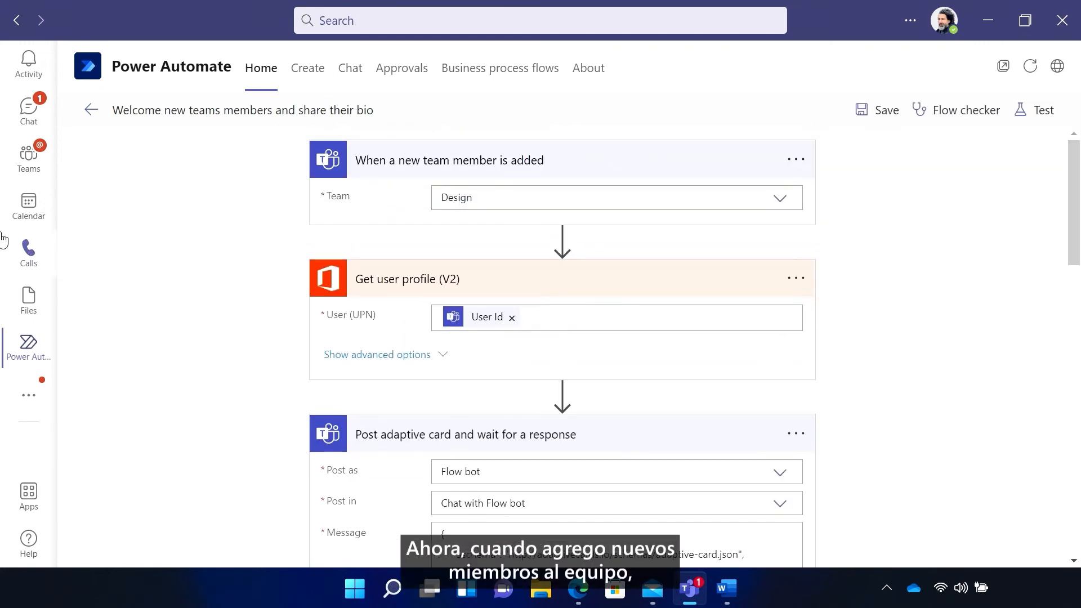
Open the Design team's General channel in Teams and check its additional channel options
{"action": "left_click", "coordinate": [28, 157]}
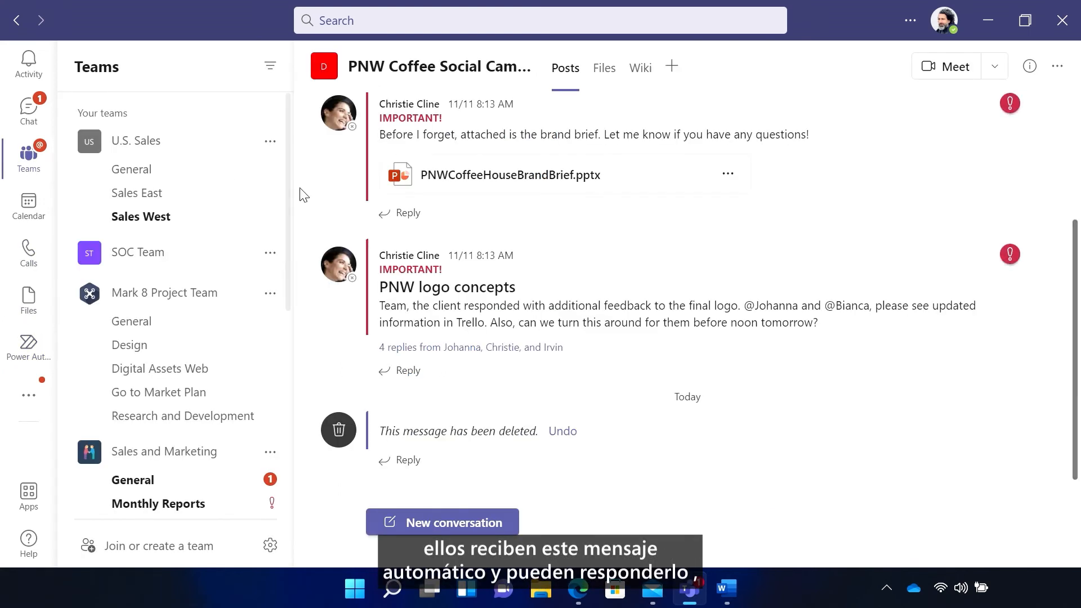
{"action": "left_click_drag", "start_coordinate": [284, 194], "coordinate": [282, 346]}
{"action": "left_click", "coordinate": [120, 356]}
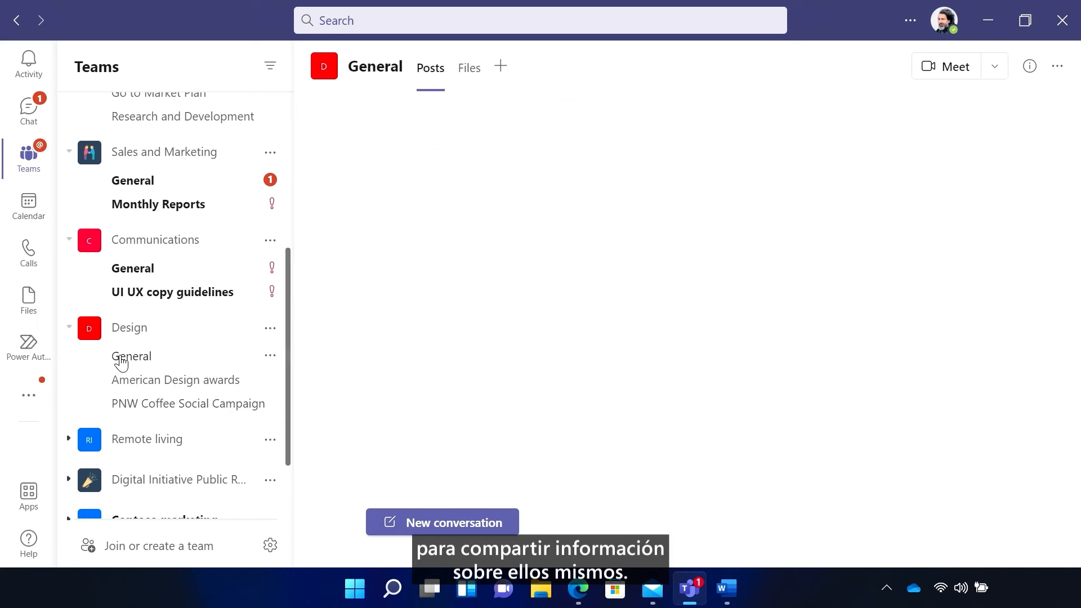
{"action": "left_click", "coordinate": [1052, 70]}
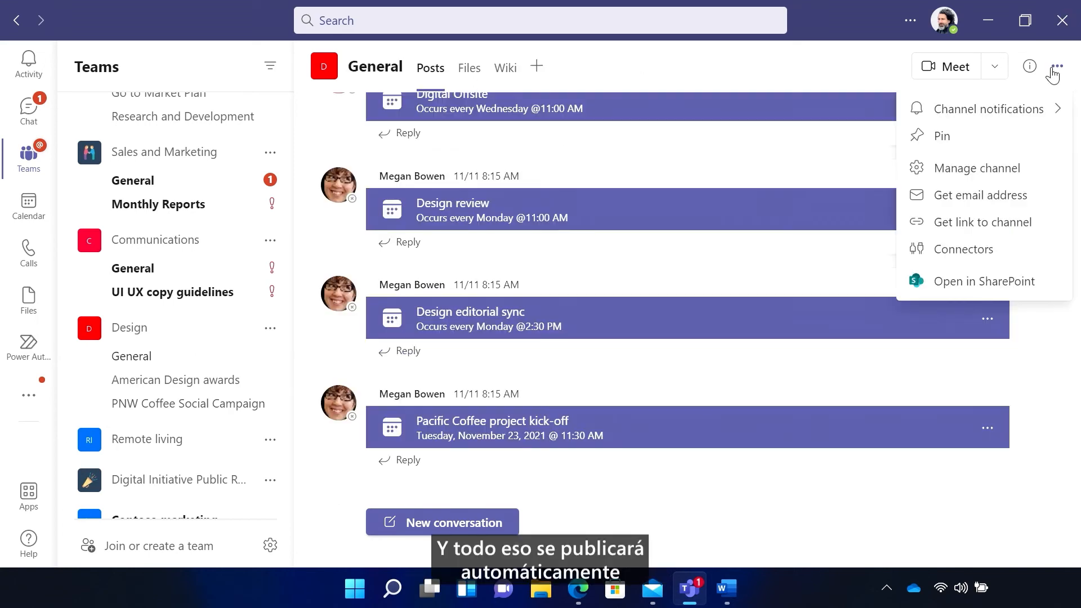
{"action": "left_click", "coordinate": [1052, 71]}
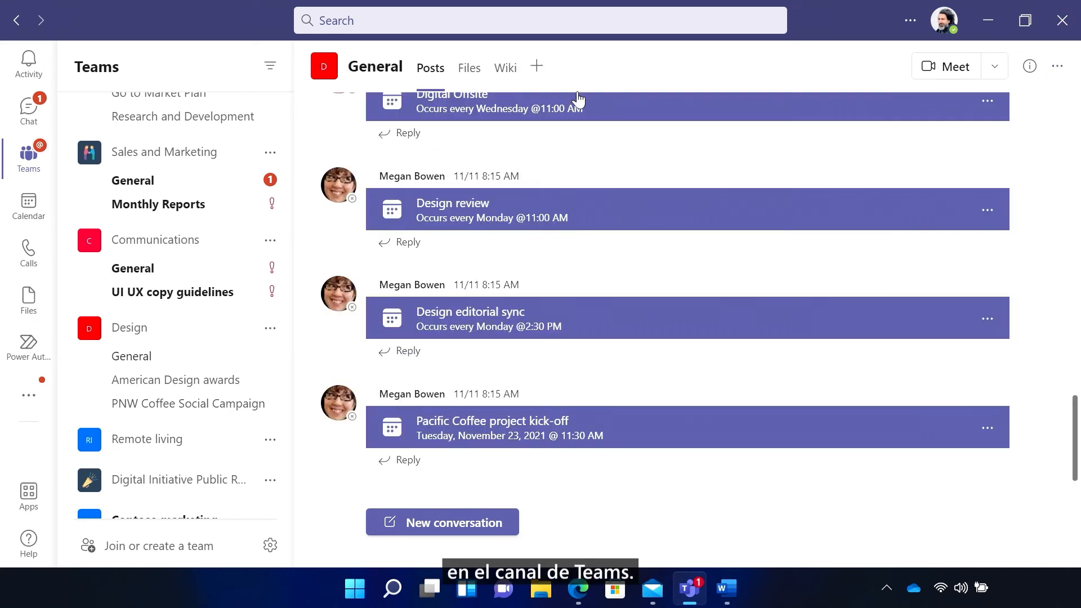